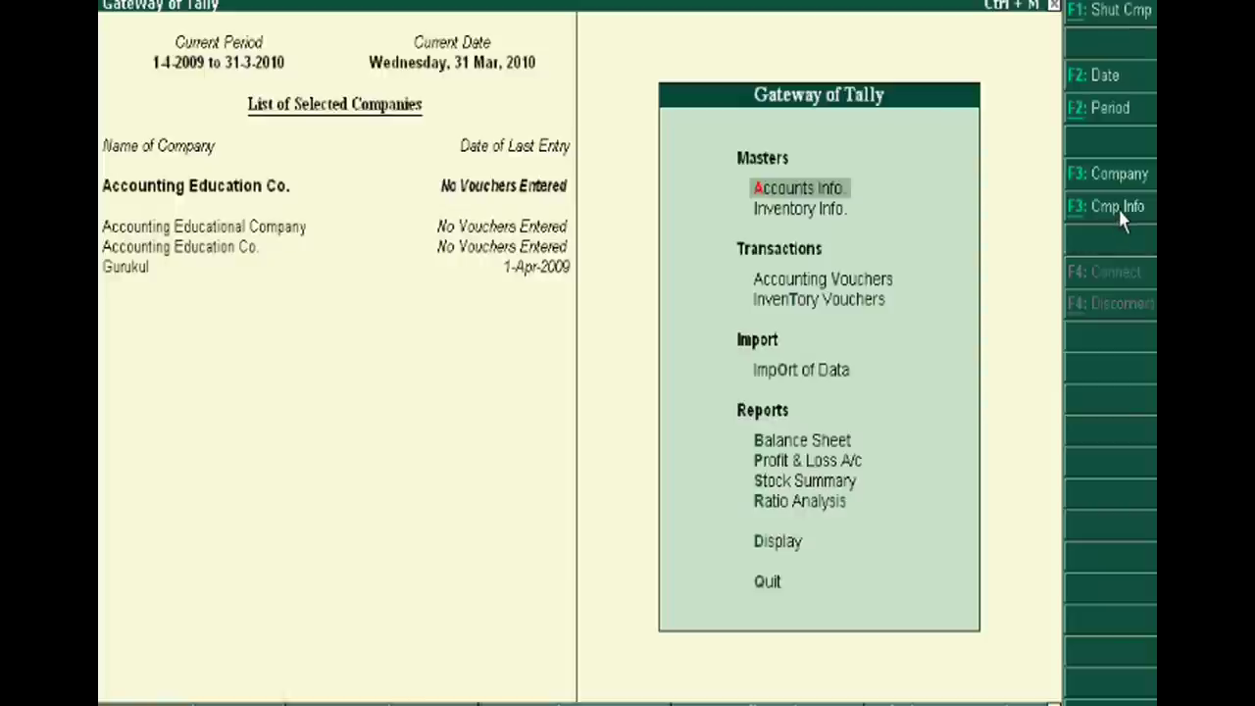
Select the Gurukul company from the List of Companies under Company Info and load it
click(1120, 212)
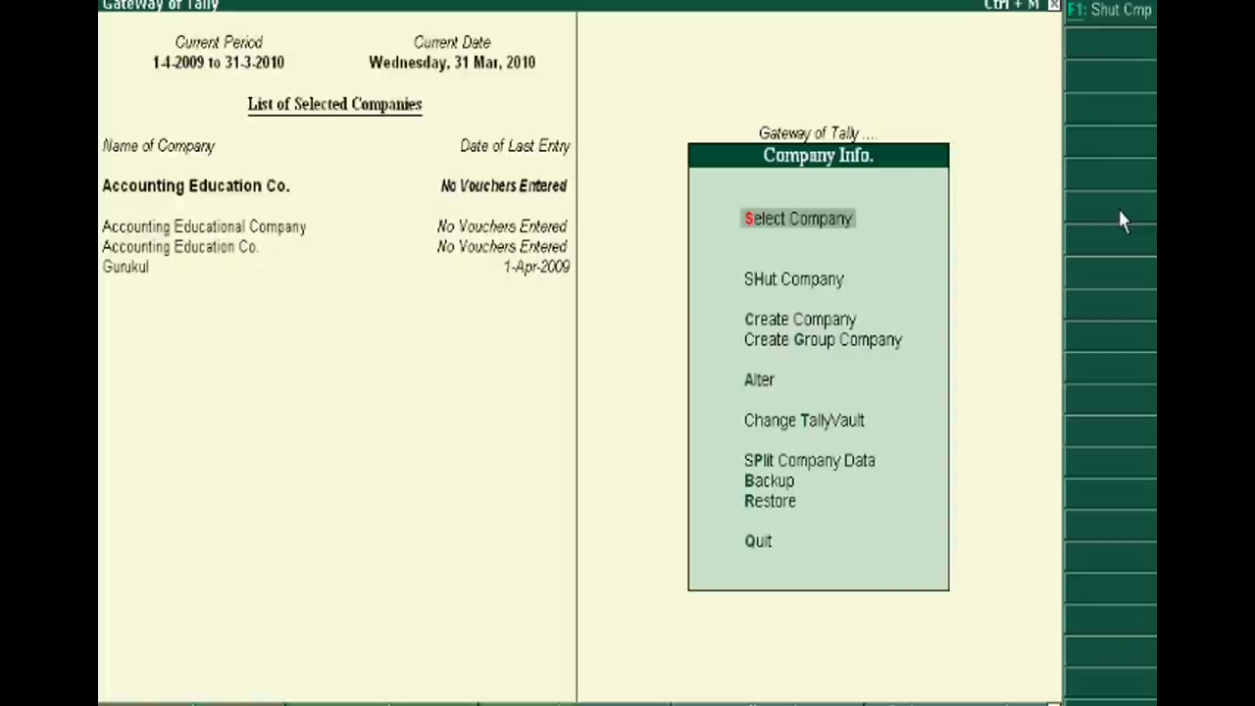
key(Return)
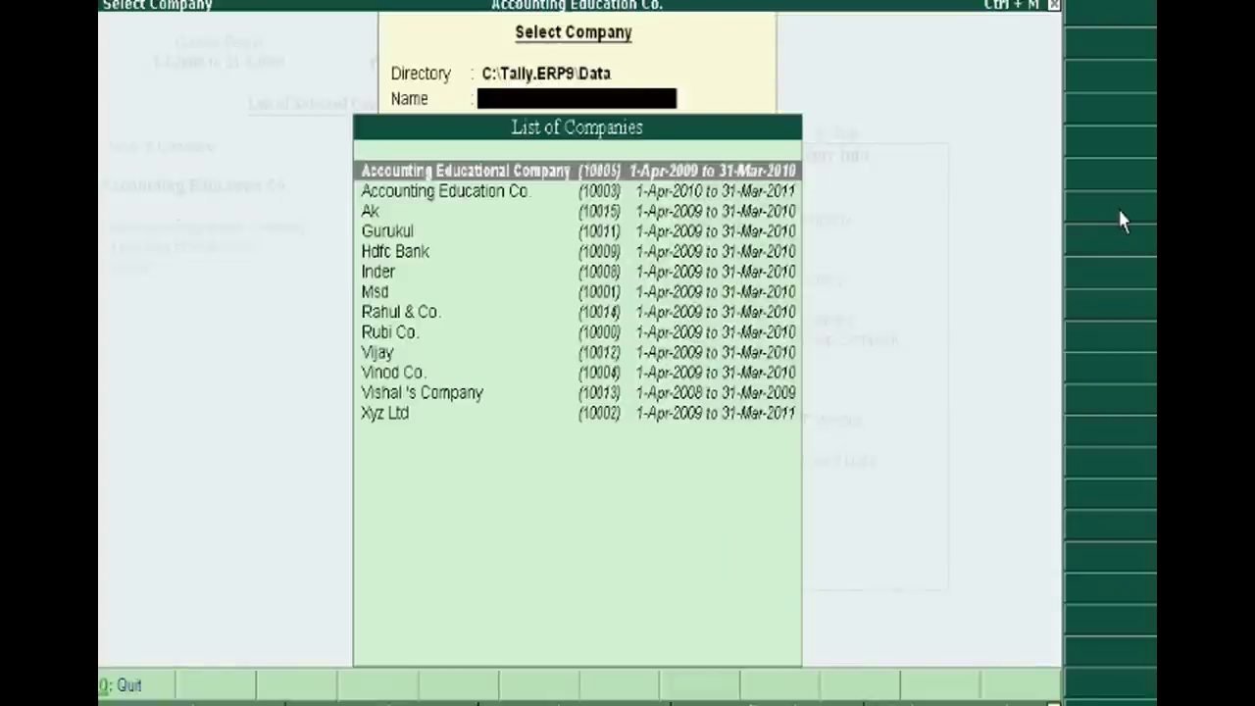
key(Down)
key(Down)
key(Down)
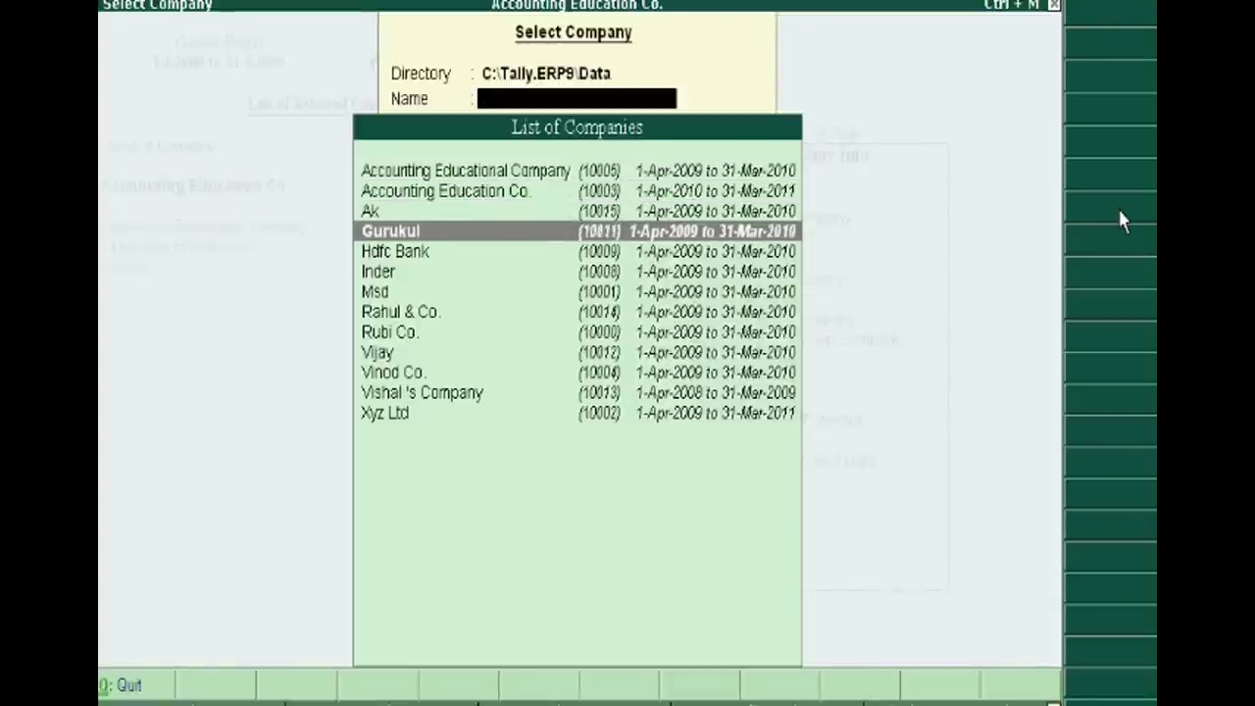
key(Return)
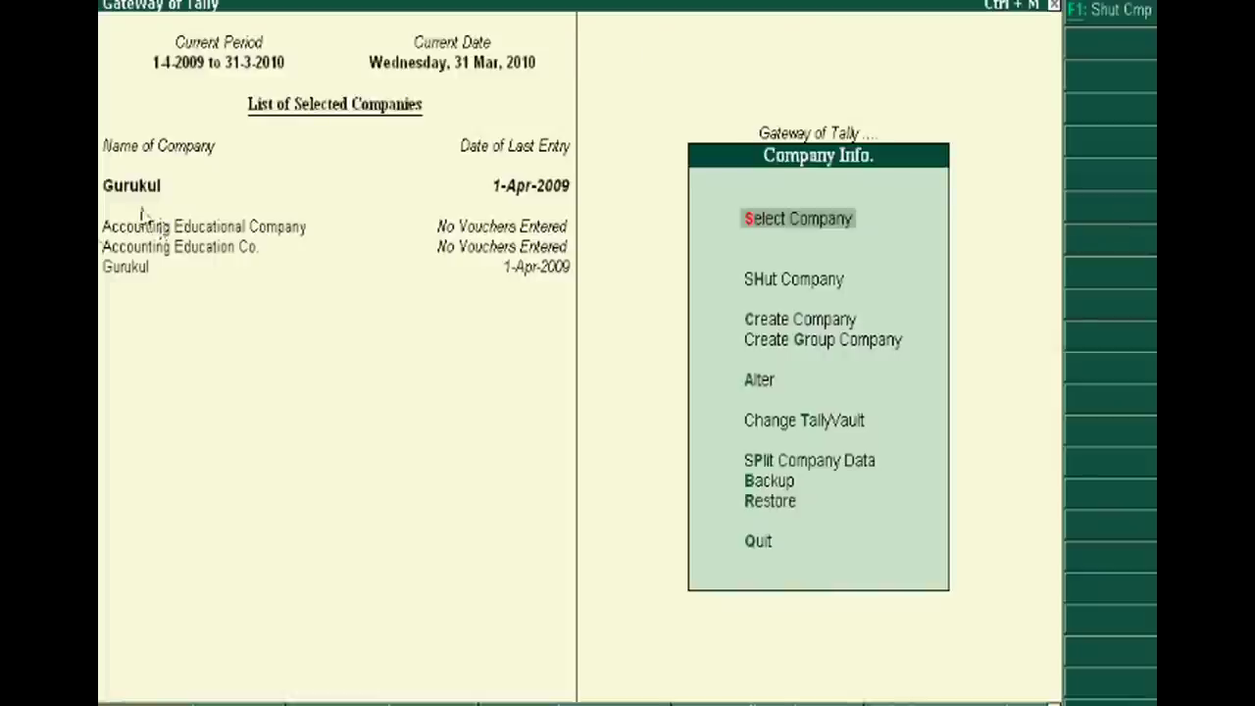
Choose Alter in Company Info and open Gurukul on the Company Alteration screen
click(760, 389)
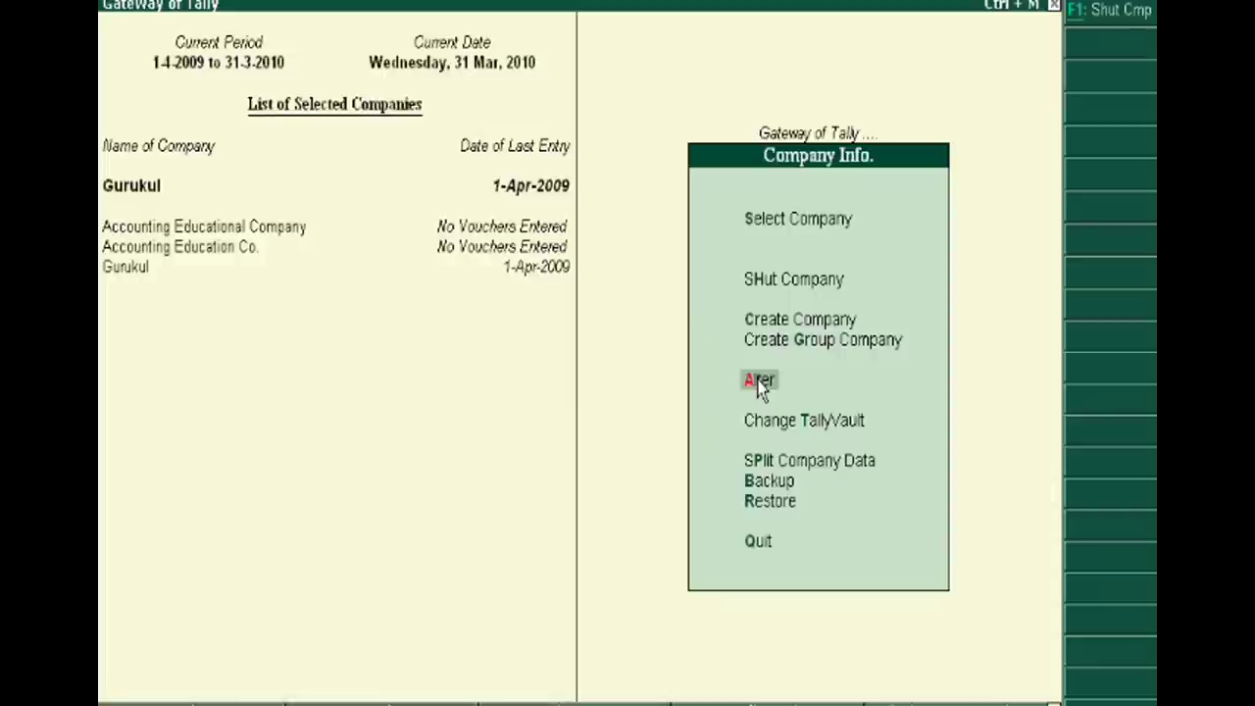
click(760, 386)
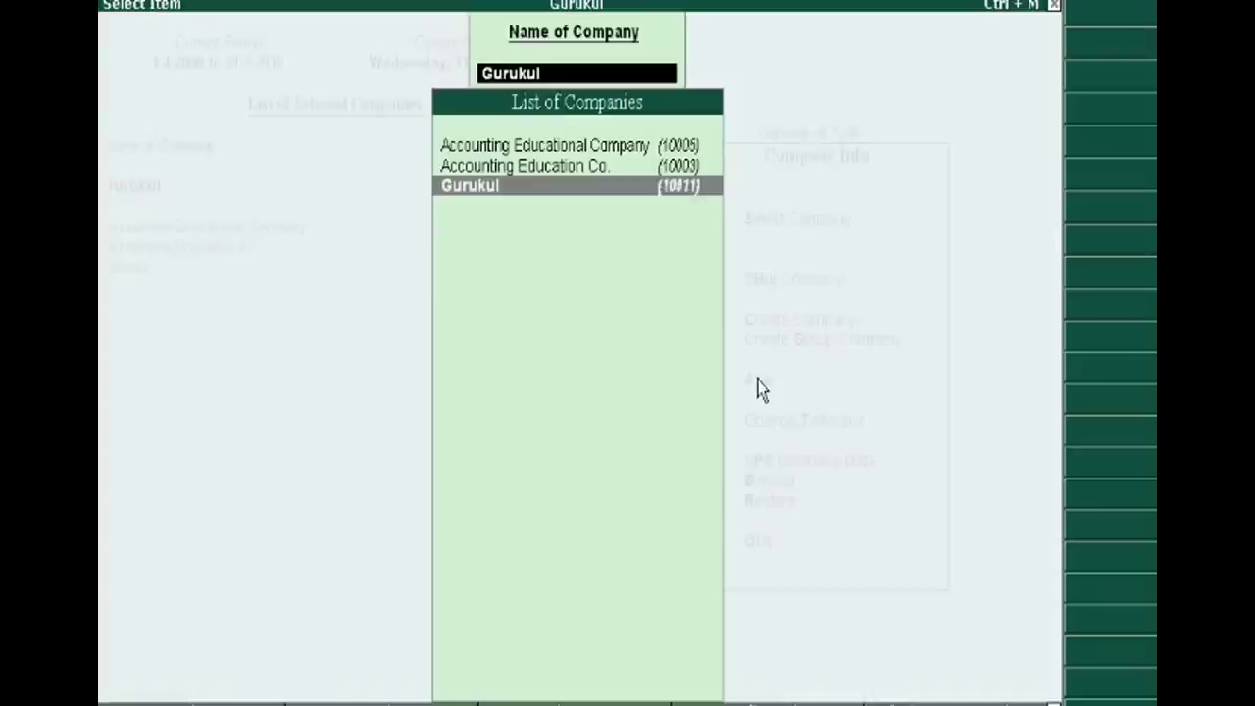
key(Return)
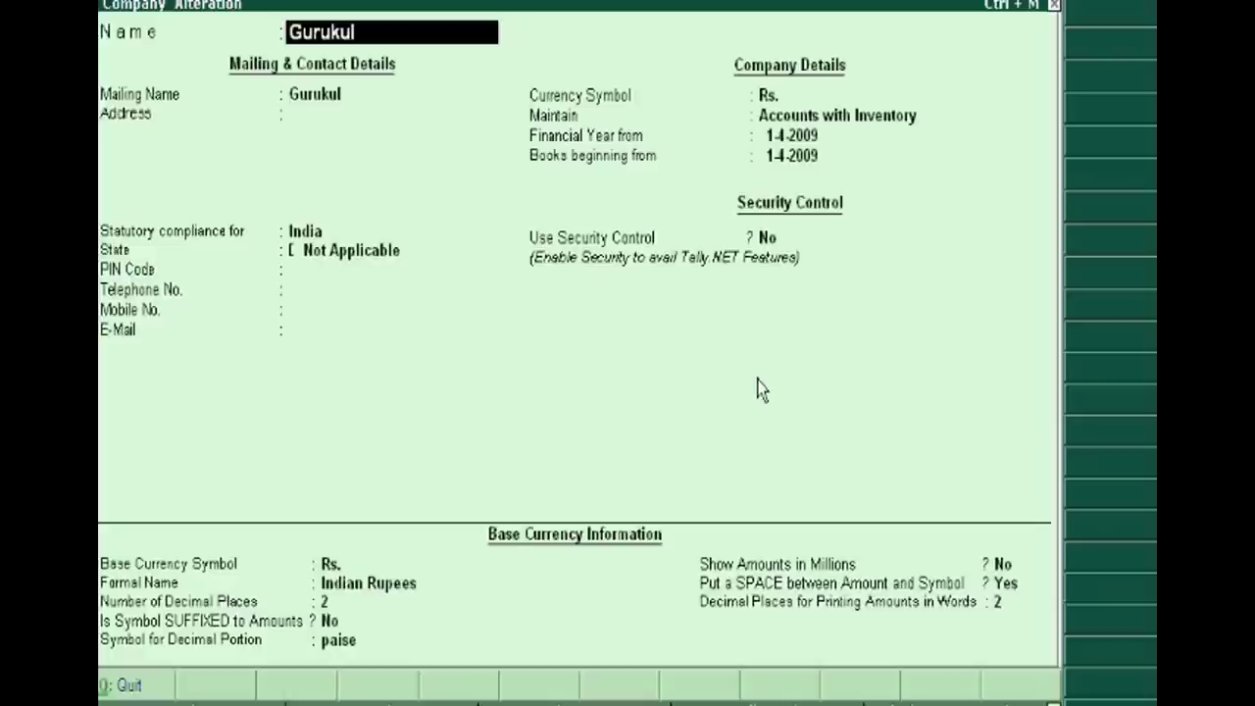
Replace the name Gurukul with 'Official Co', keeping the address and country India unchanged
key(Delete)
key(Delete)
key(Delete)
key(Delete)
key(Delete)
key(Delete)
key(Delete)
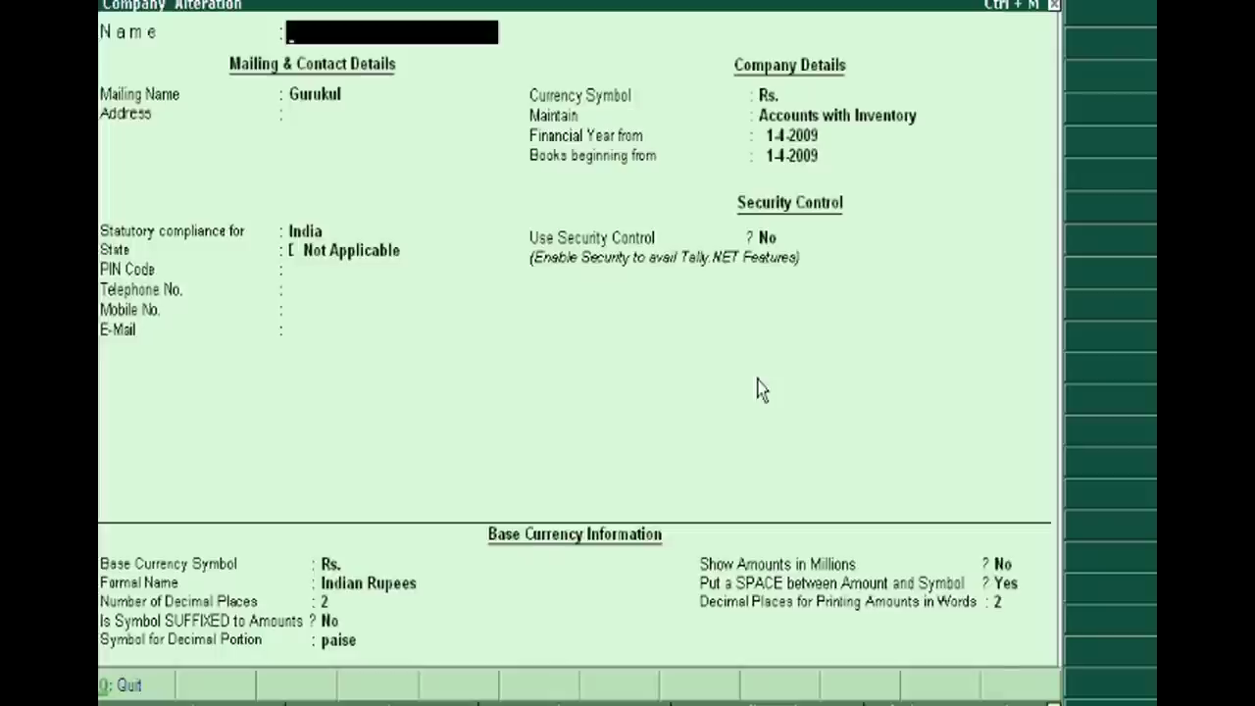
text(Official Co.)
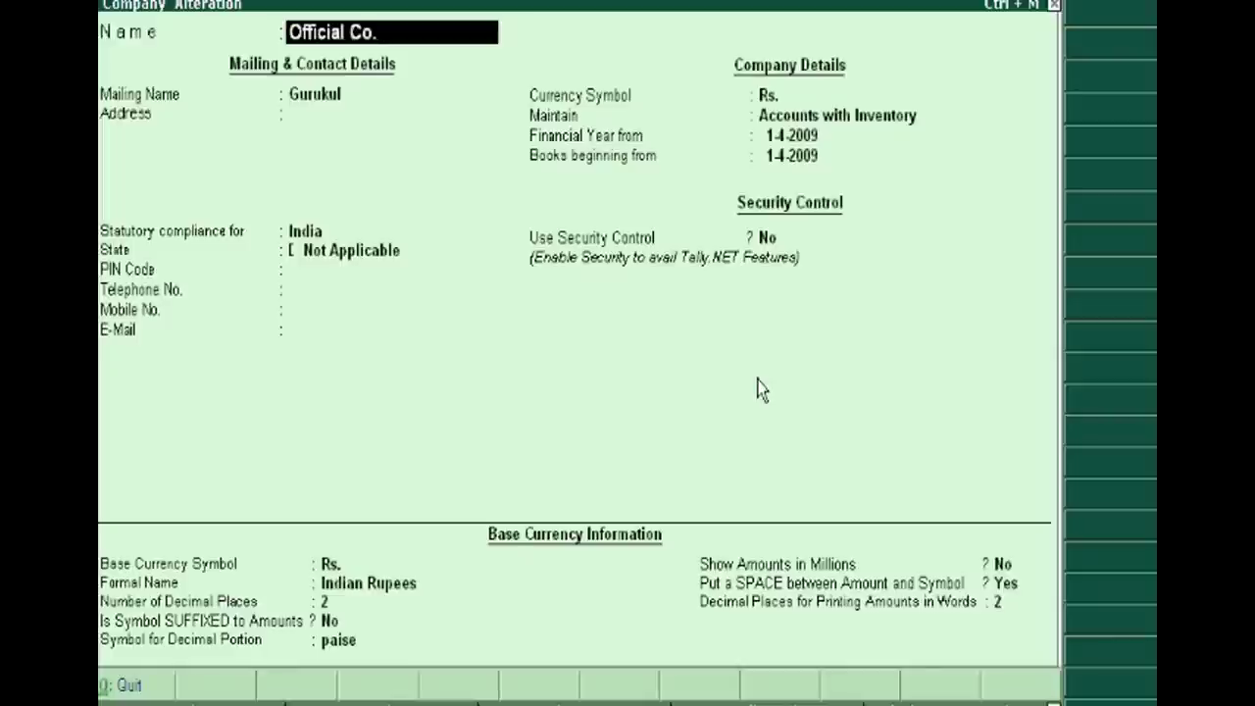
key(Return)
key(Return)
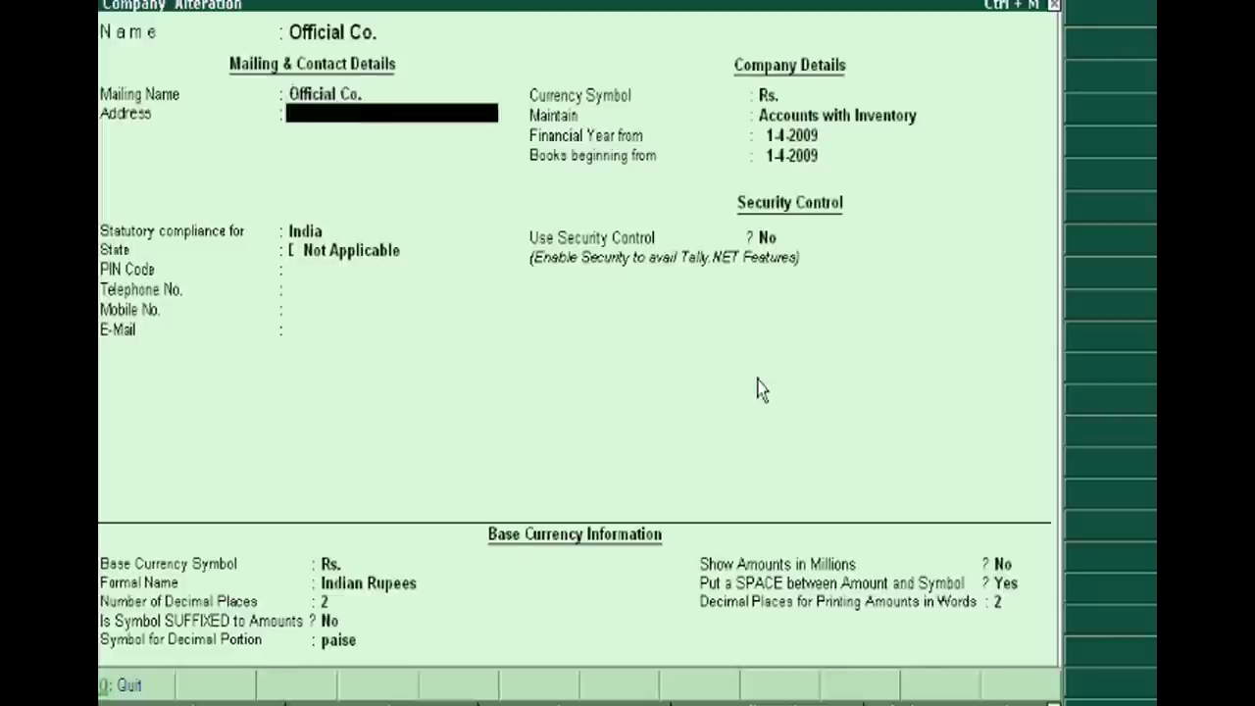
key(Return)
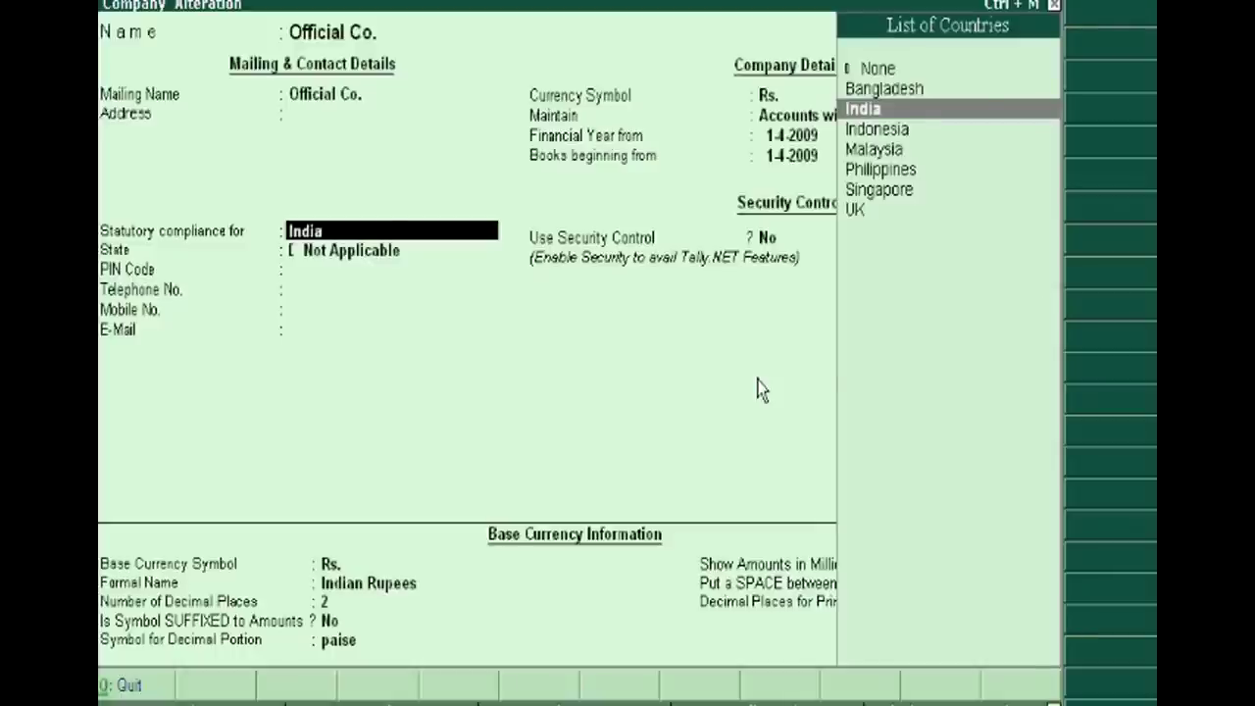
key(Return)
key(Return)
key(Return)
key(Return)
key(Return)
key(Return)
key(Return)
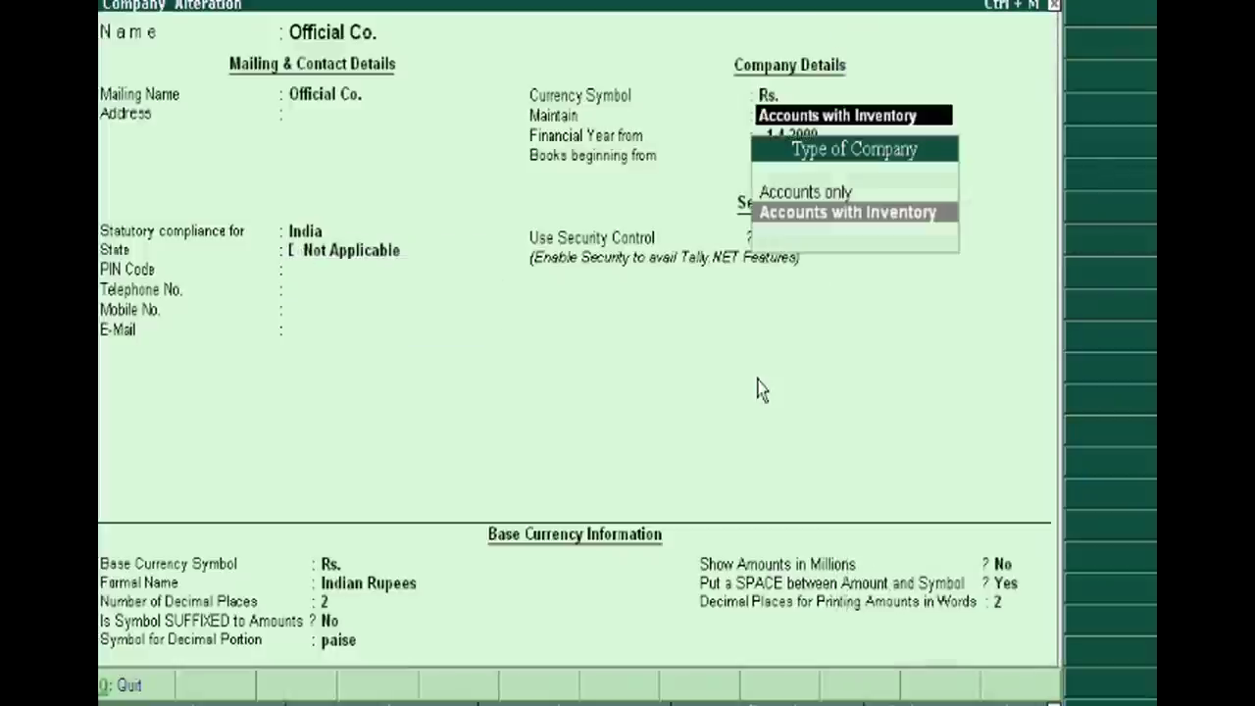
Switch Maintain to Accounts Only and pass the unchanged date and currency fields to the Accept? prompt
key(Up)
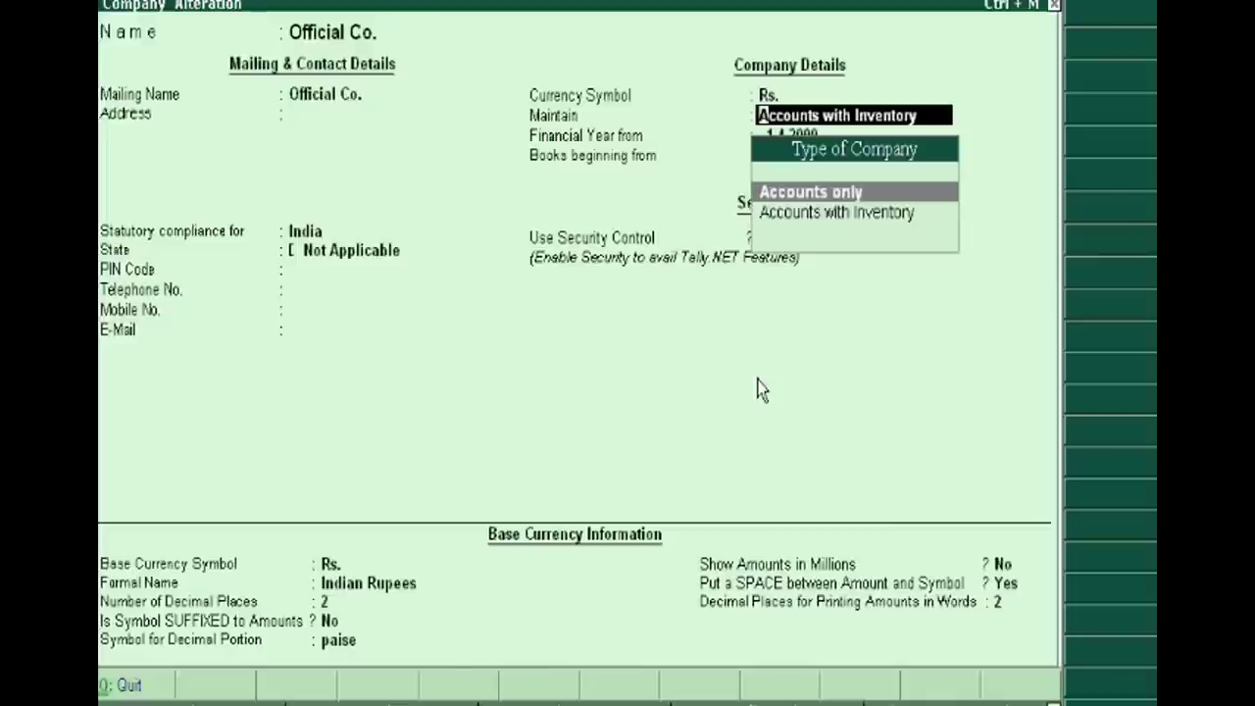
key(Return)
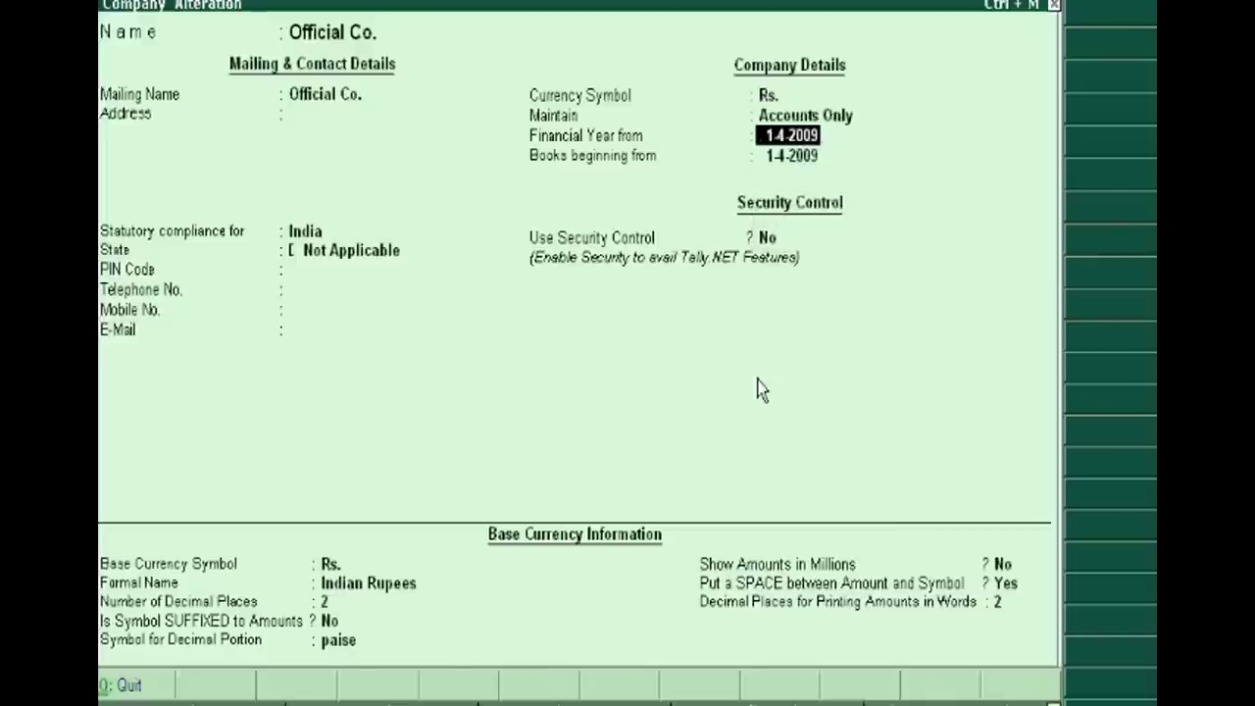
key(Return)
key(Return)
key(Return)
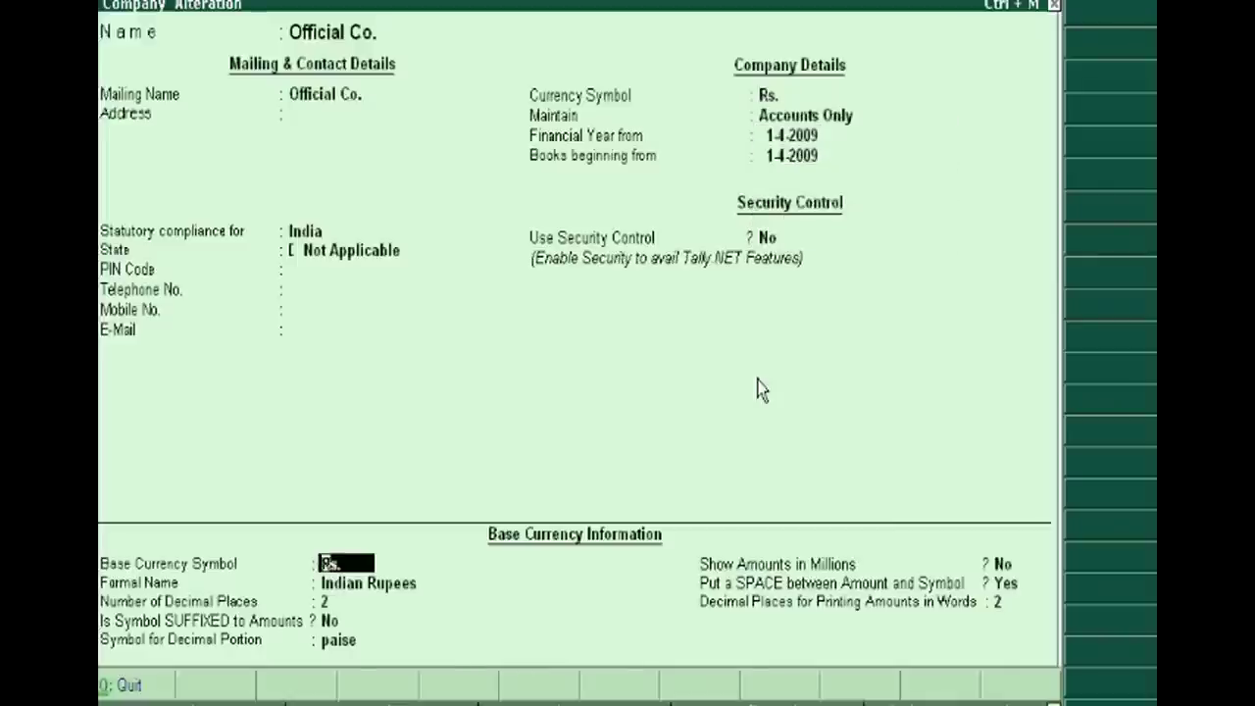
key(Return)
key(Return)
key(Return)
key(Return)
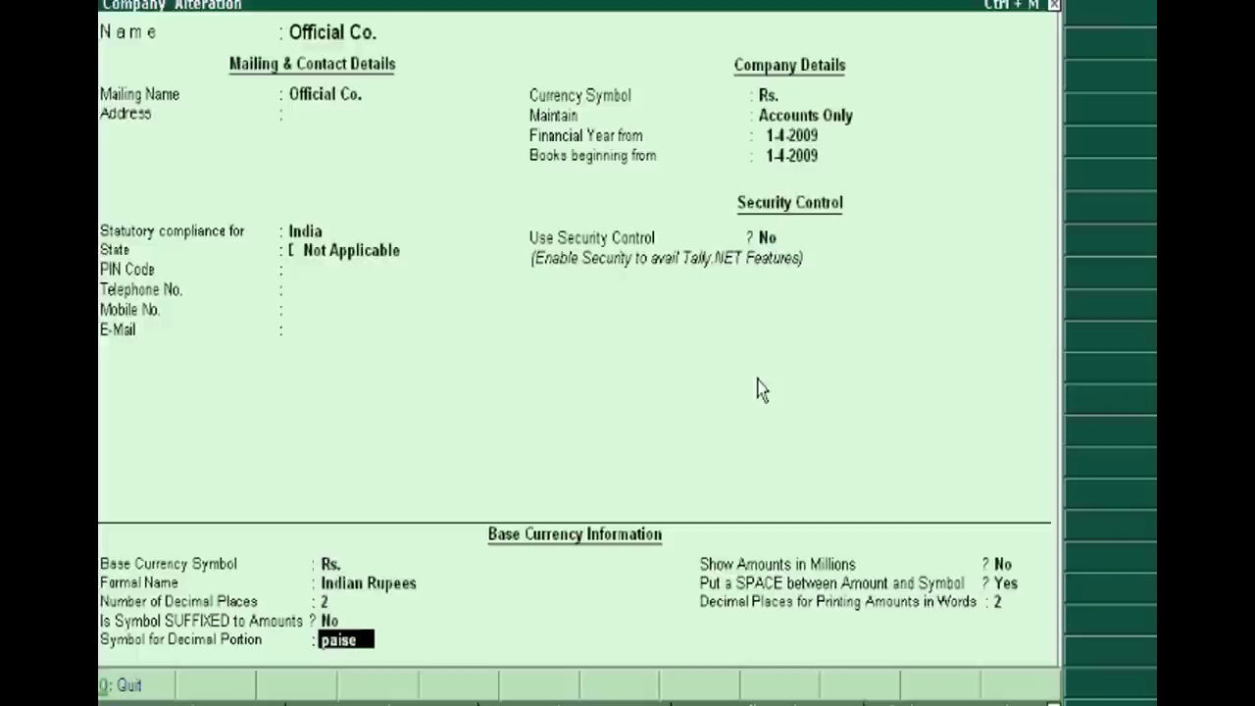
key(Return)
key(Return)
key(Return)
key(Return)
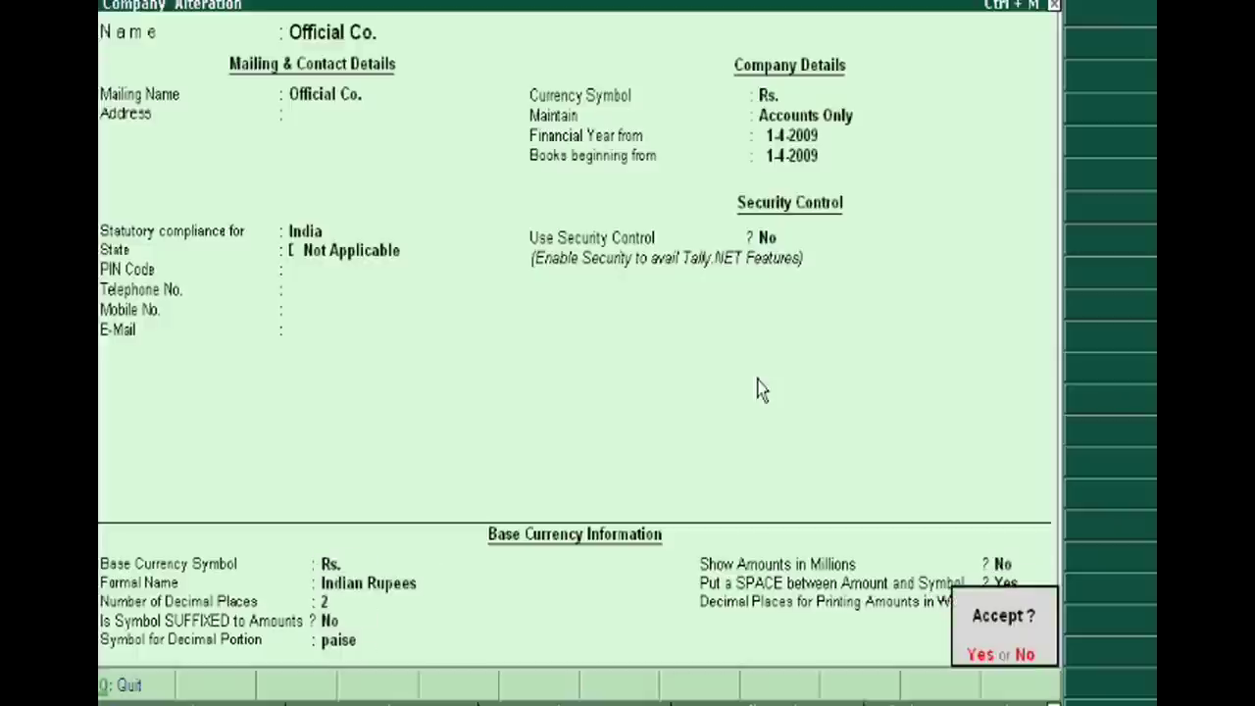
key(Return)
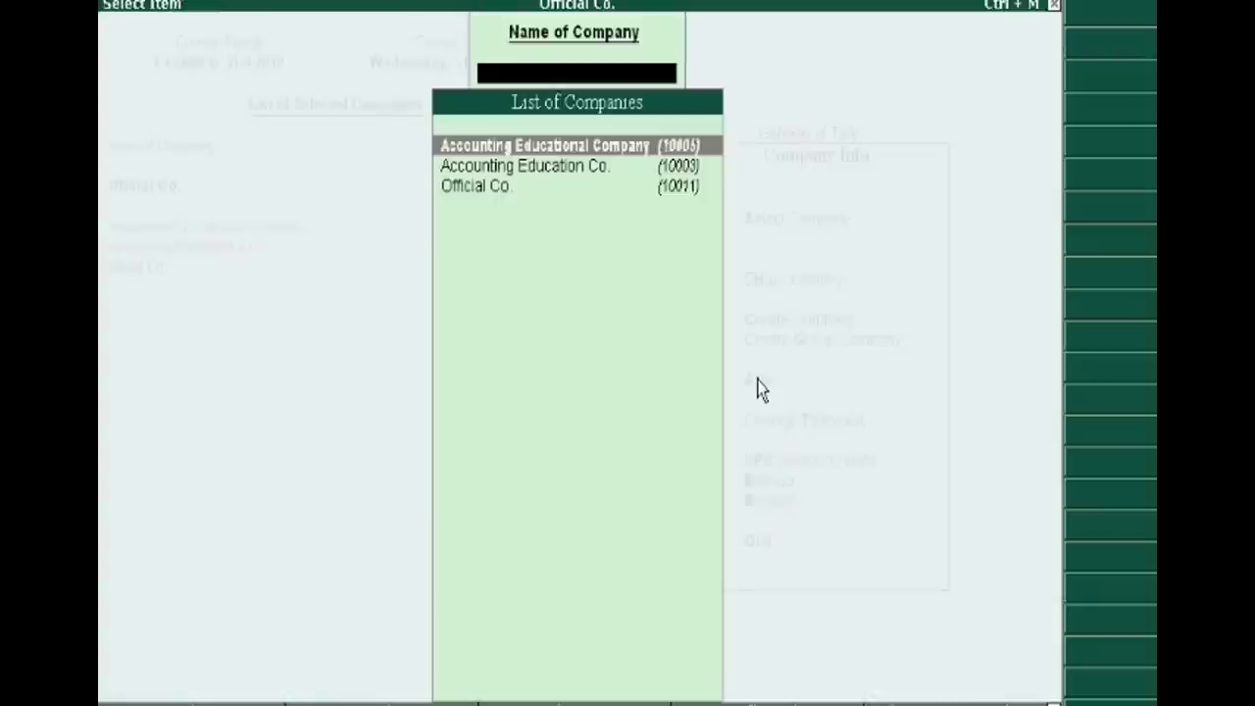
Close the List of Companies to return to the Gateway with Official Co. as current company
key(Escape)
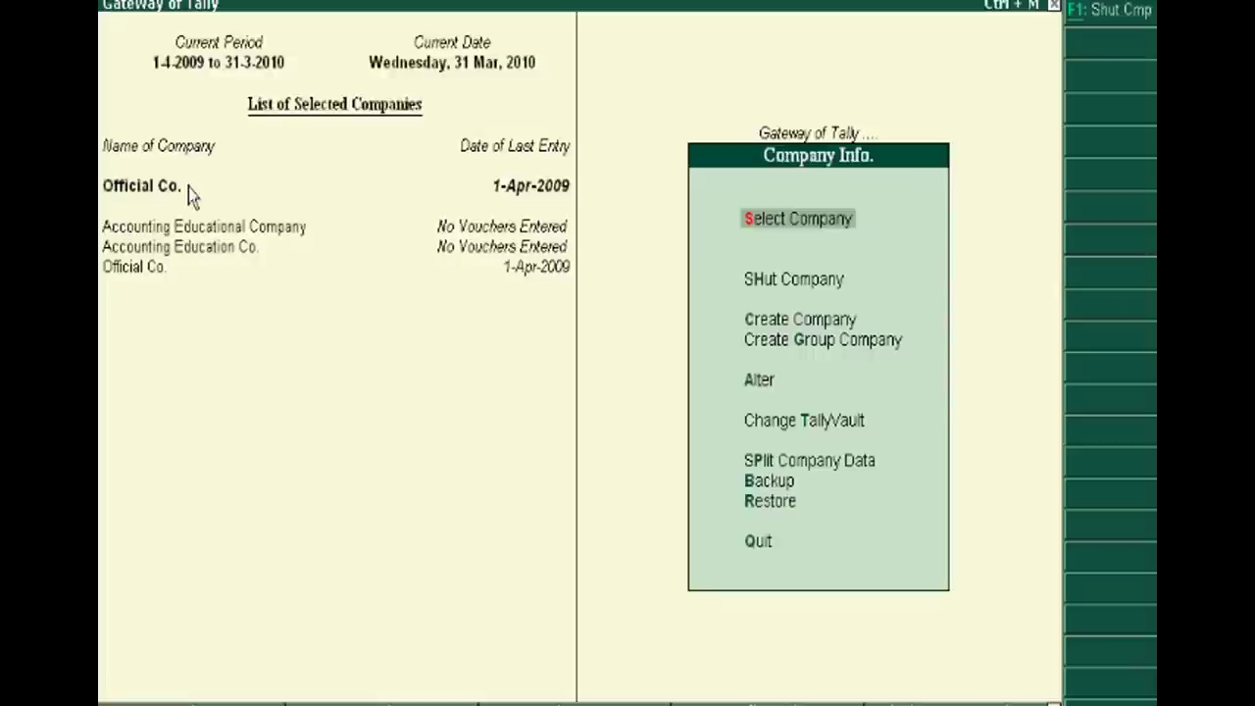
key(Down)
key(Down)
key(Down)
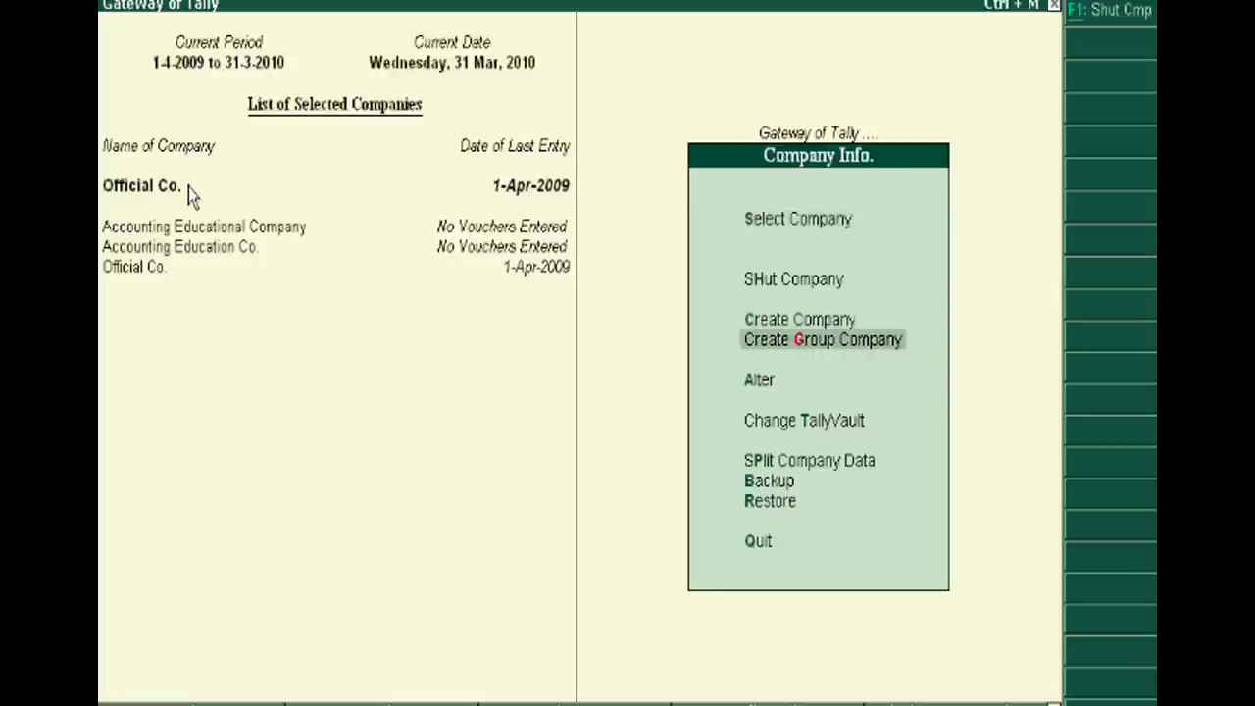
key(Down)
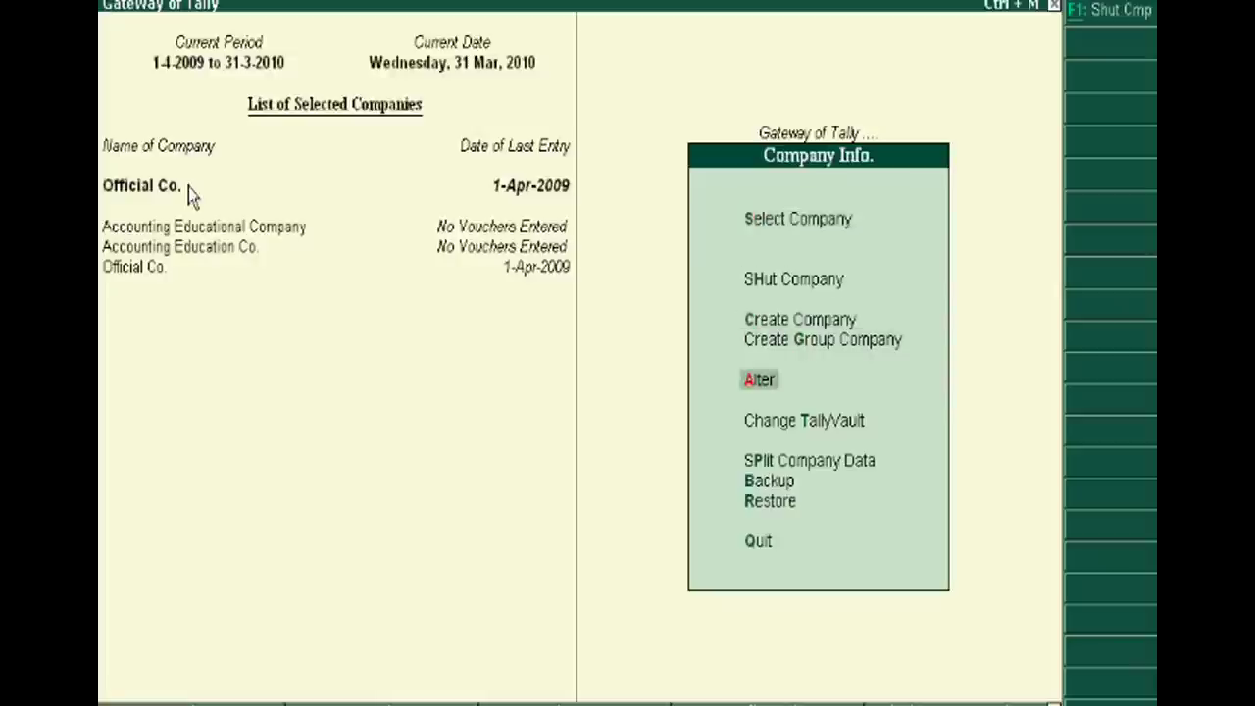